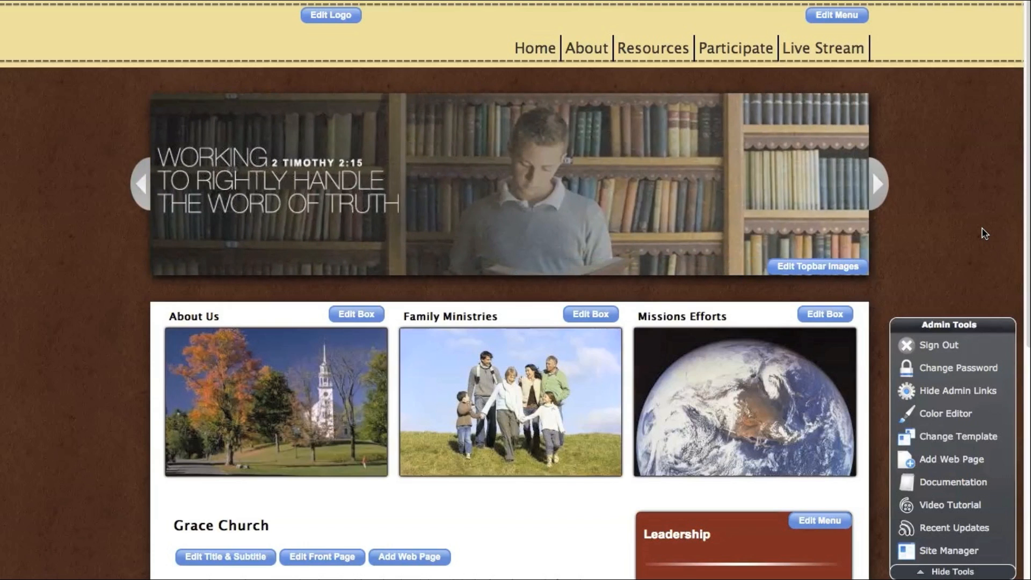
# Create a new palette from the template's default in the Color Editor and open the new custom palette for editing.
pyautogui.click(953, 419)
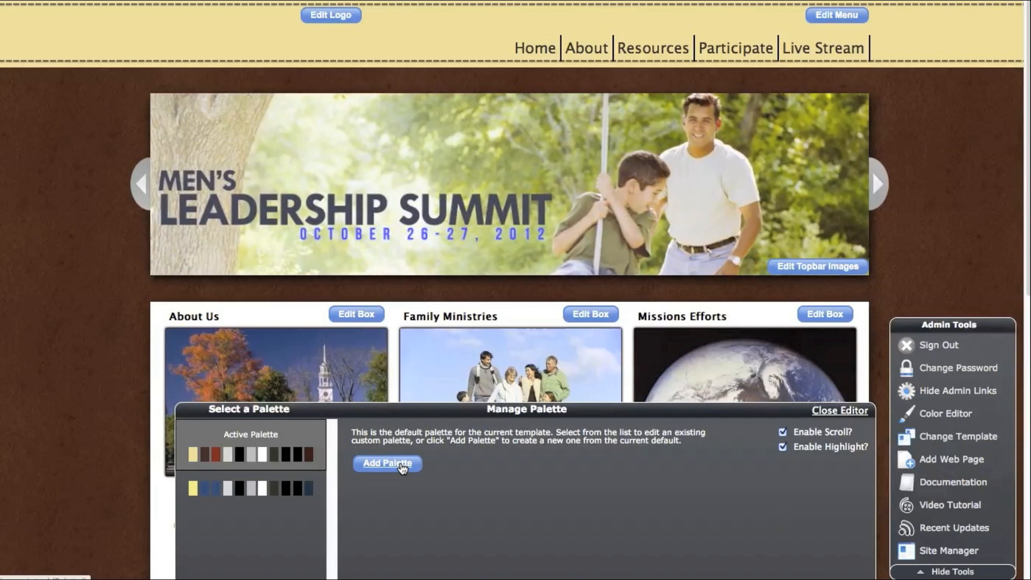
pyautogui.click(401, 465)
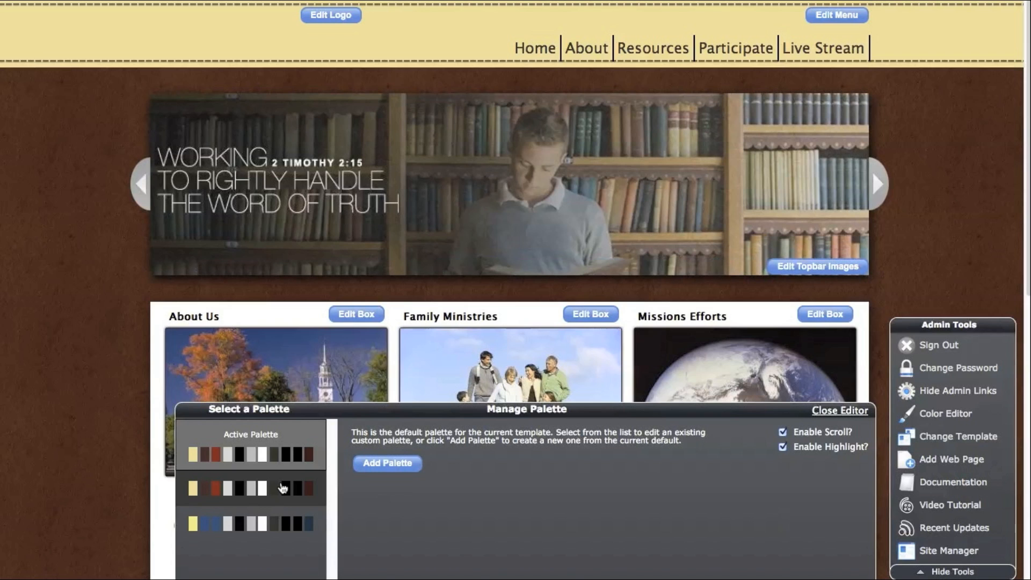
pyautogui.click(282, 487)
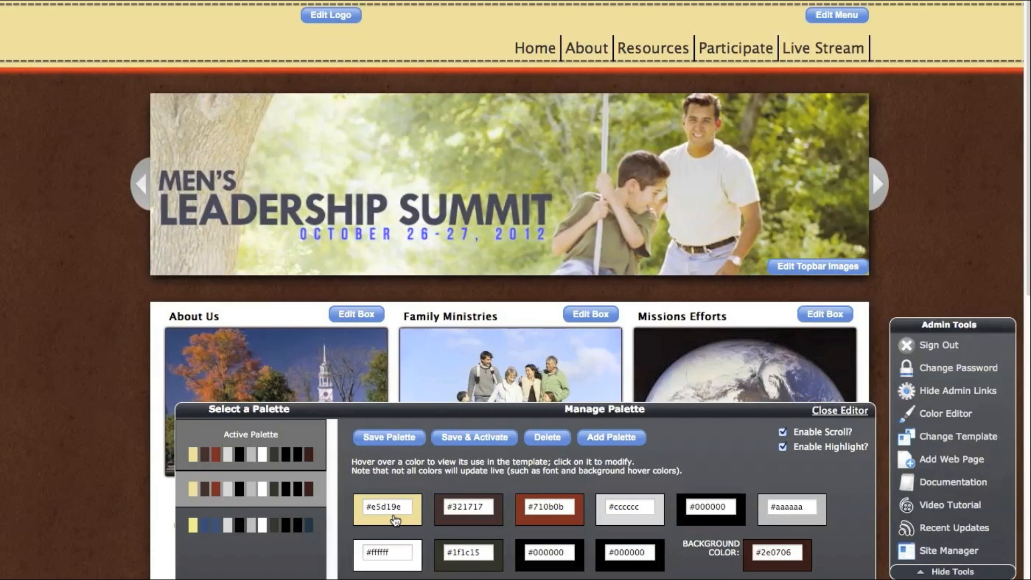
pyautogui.moveTo(454, 520)
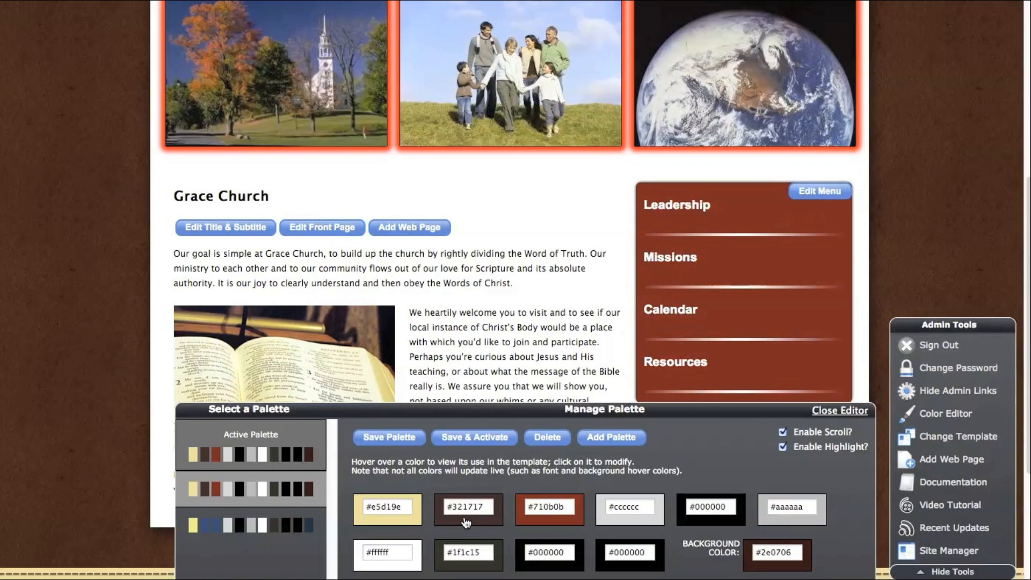
pyautogui.moveTo(410, 524)
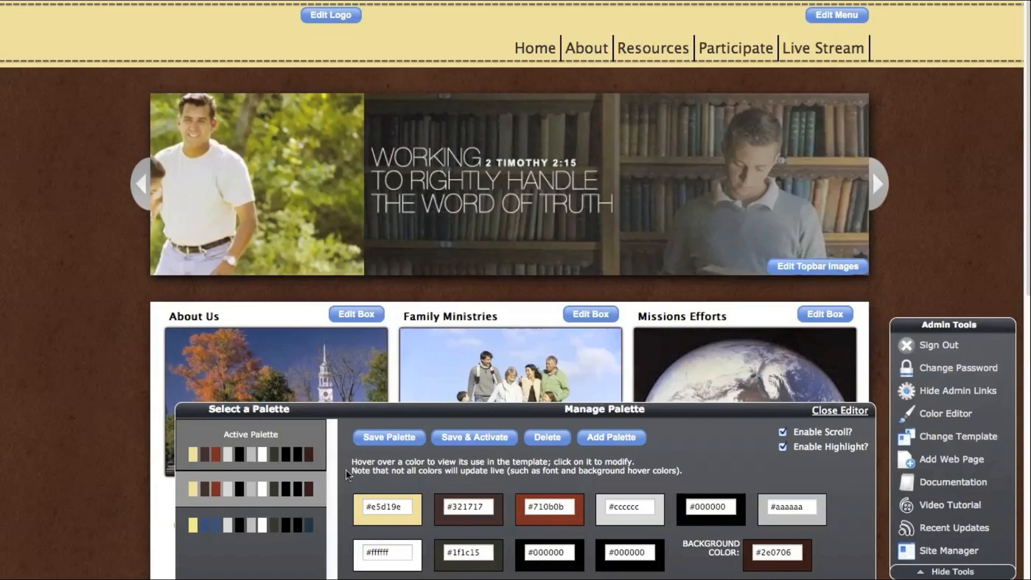
# Recolour the header and footer bands to light blue #18aac7 using the palette's first colour.
pyautogui.click(359, 521)
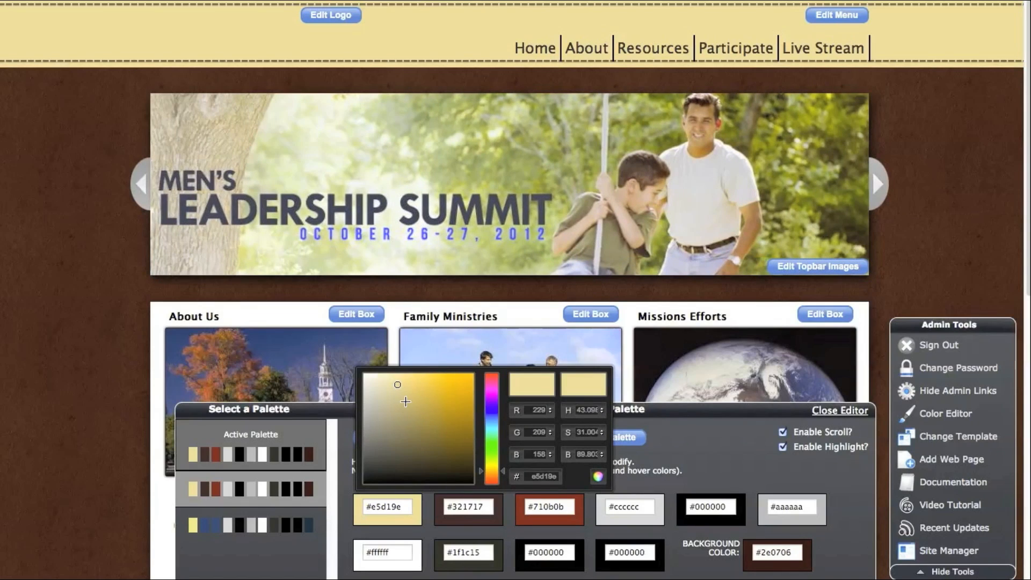
pyautogui.moveTo(406, 398)
pyautogui.mouseDown()
pyautogui.moveTo(447, 406)
pyautogui.moveTo(418, 403)
pyautogui.moveTo(395, 433)
pyautogui.moveTo(444, 449)
pyautogui.moveTo(457, 391)
pyautogui.moveTo(378, 405)
pyautogui.moveTo(390, 388)
pyautogui.mouseUp()
pyautogui.click(493, 440)
pyautogui.moveTo(493, 440)
pyautogui.mouseDown()
pyautogui.moveTo(493, 386)
pyautogui.moveTo(492, 424)
pyautogui.mouseUp()
pyautogui.moveTo(424, 406); pyautogui.dragTo(462, 398)
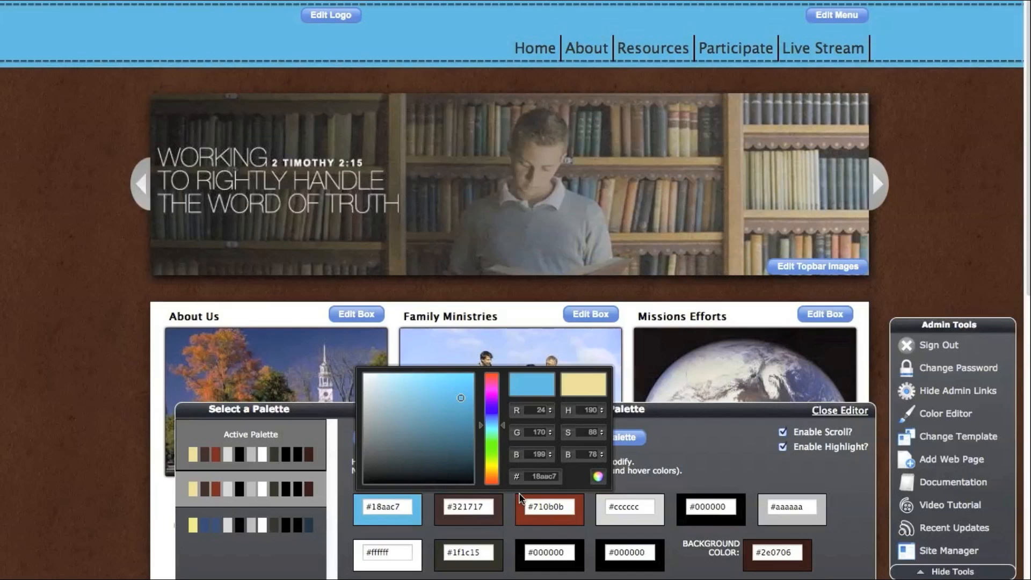
# Try the dark grey hex value 323232 for the header colour.
pyautogui.moveTo(516, 502)
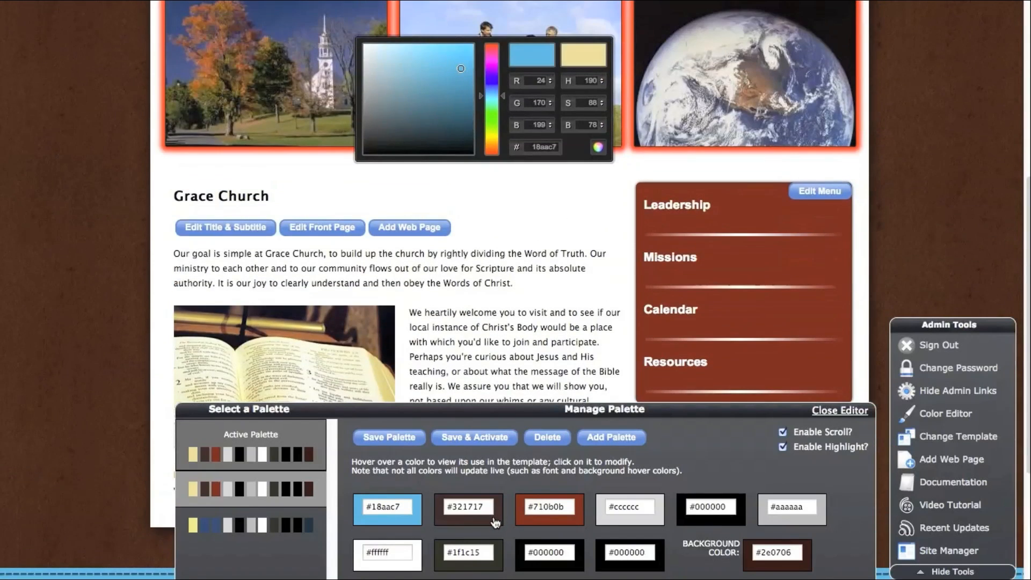
pyautogui.moveTo(417, 508)
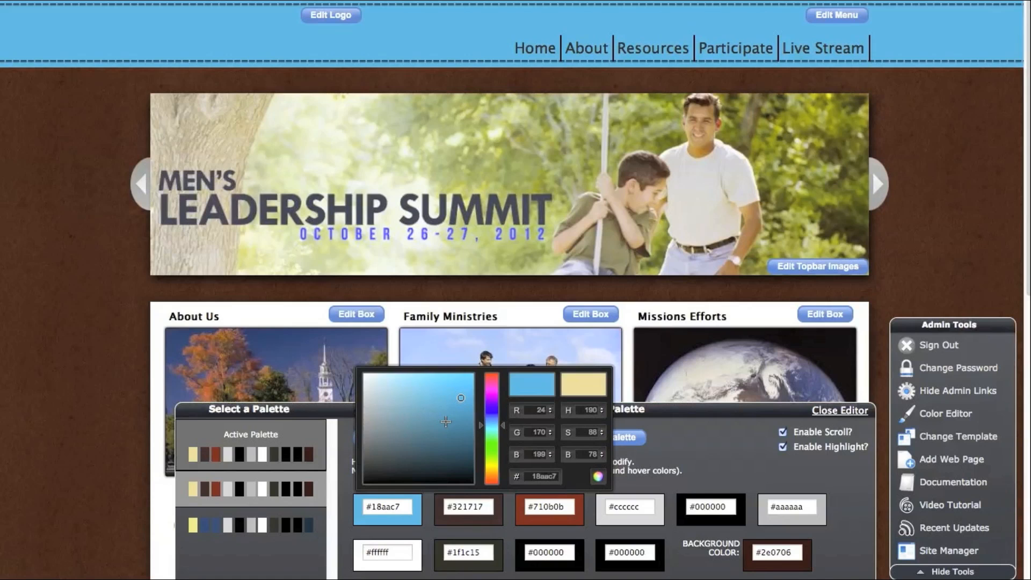
pyautogui.moveTo(533, 476); pyautogui.dragTo(560, 477)
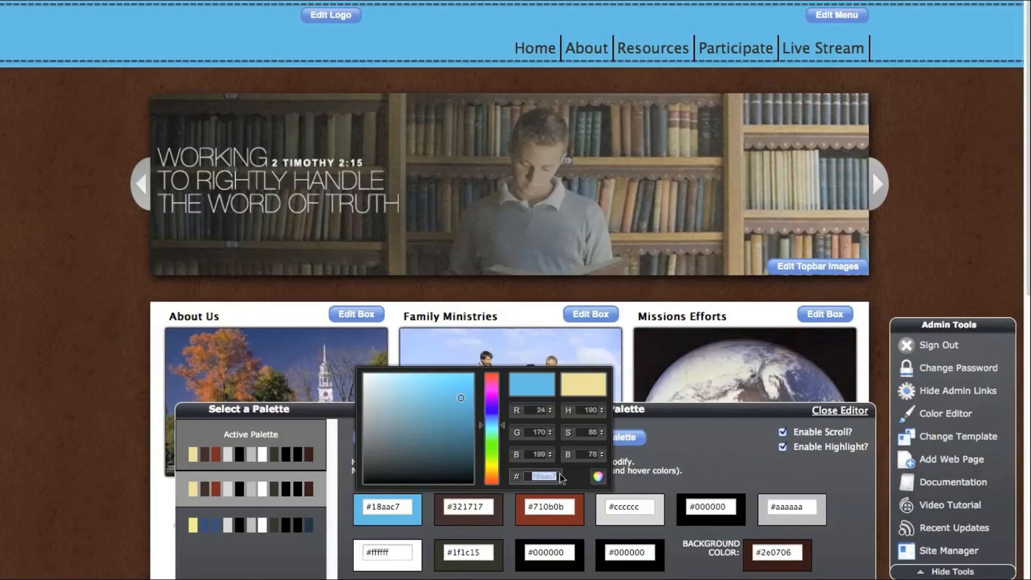
pyautogui.write('323232')
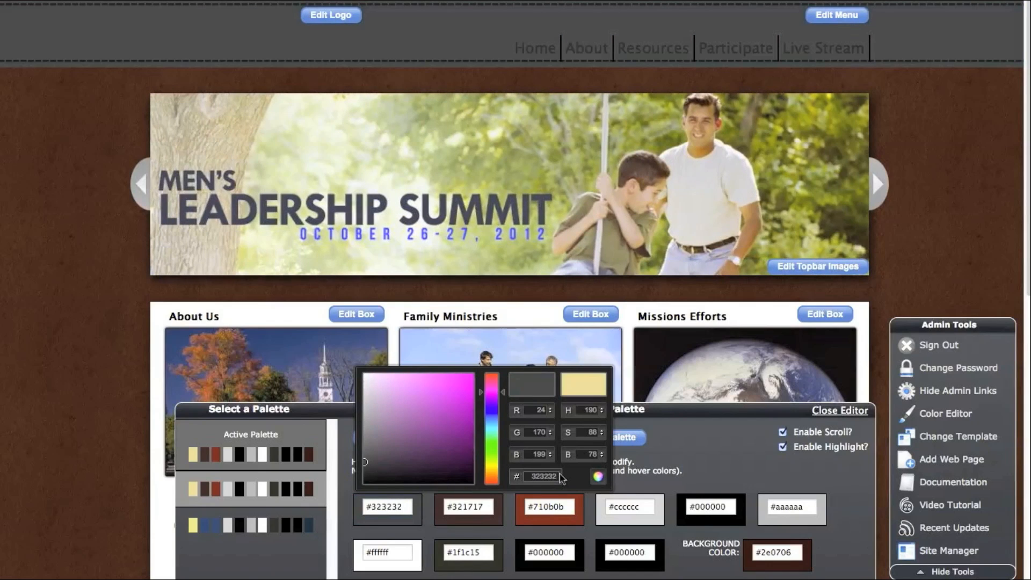
# Set the header colour to the light grey hex value e5e5e5 and close its colour picker.
pyautogui.press('BackSpace')
pyautogui.press('BackSpace')
pyautogui.press('BackSpace')
pyautogui.press('BackSpace')
pyautogui.press('BackSpace')
pyautogui.press('BackSpace')
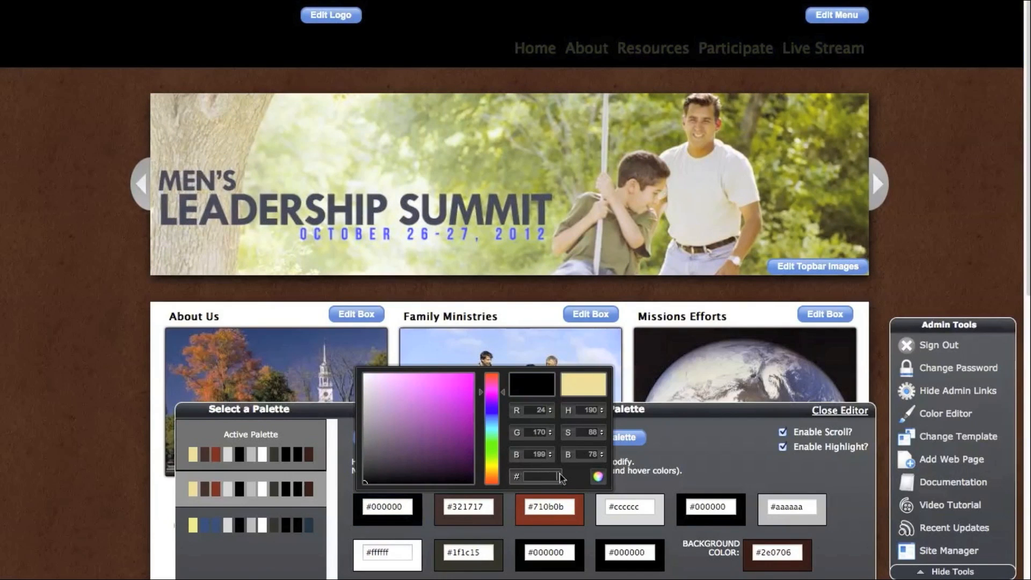
pyautogui.write('e5e5e5')
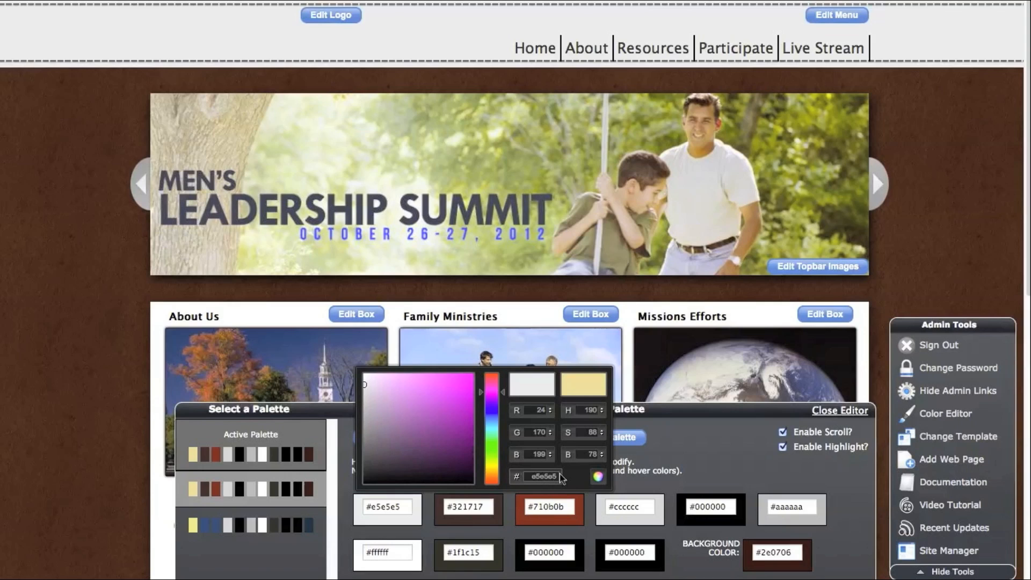
pyautogui.click(664, 462)
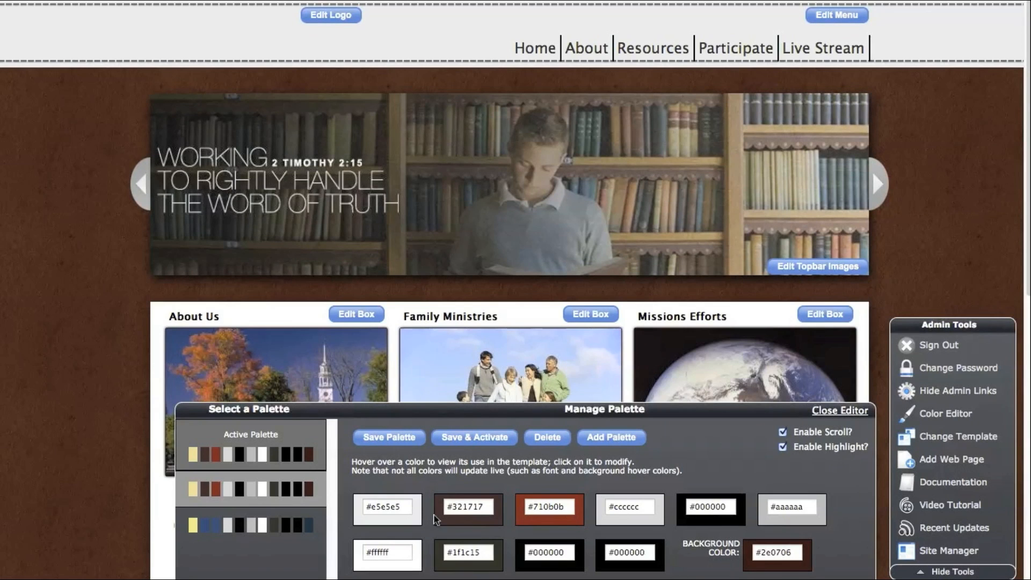
# Change the side menu box's colour, the third in the palette, to dark blue #0c2f5c.
pyautogui.moveTo(438, 521)
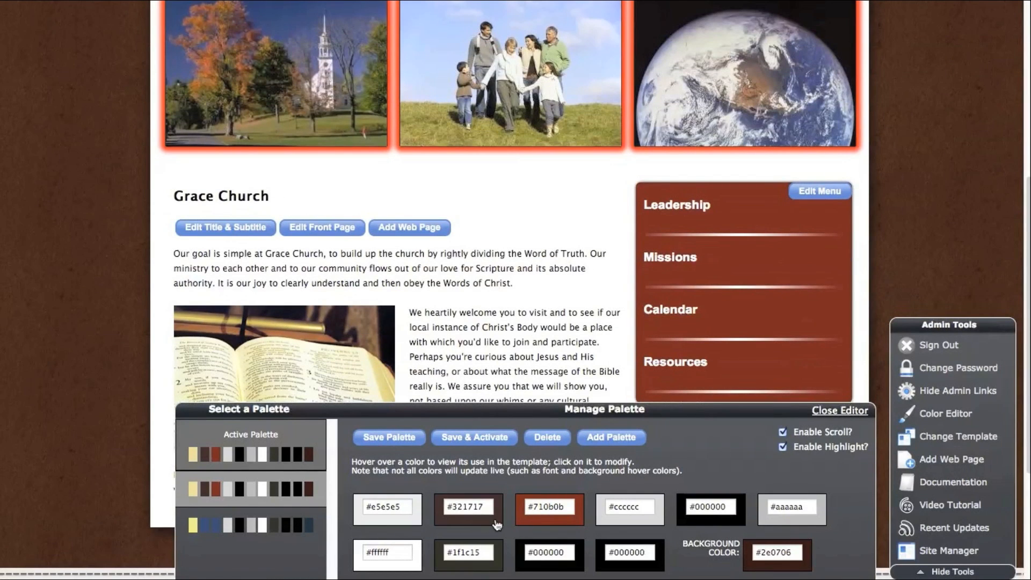
pyautogui.moveTo(520, 523)
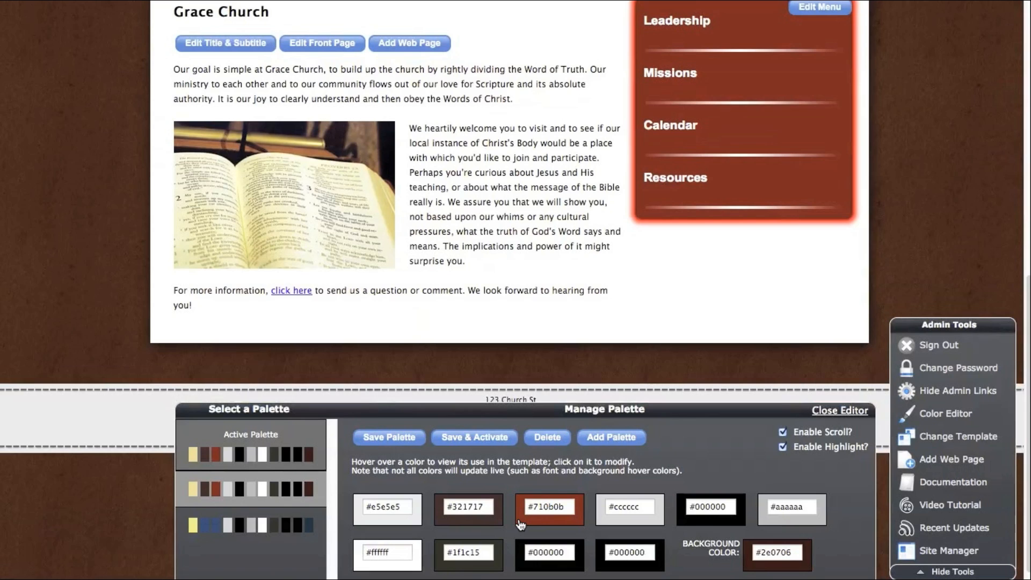
pyautogui.click(519, 523)
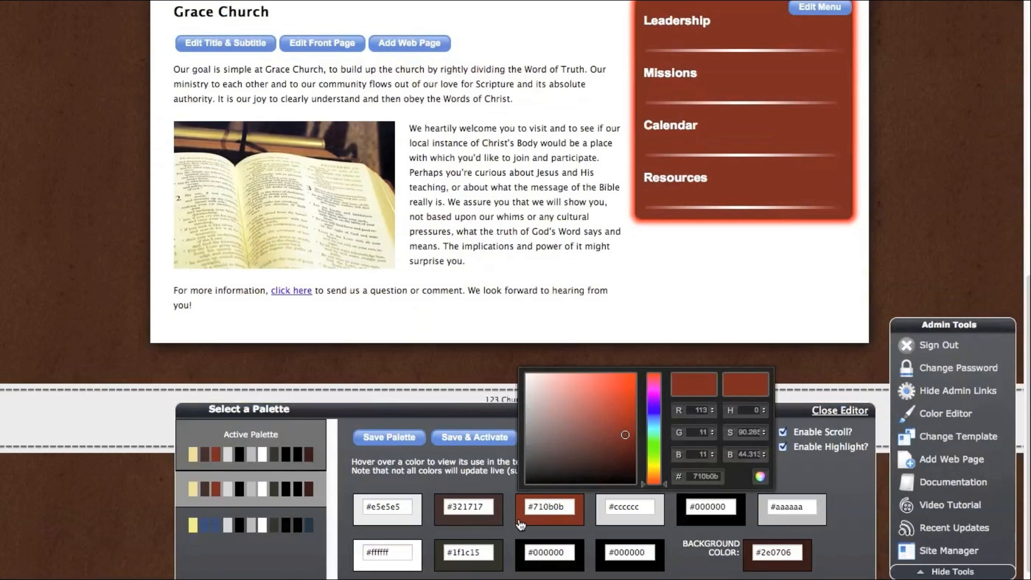
pyautogui.moveTo(656, 433); pyautogui.dragTo(656, 417)
pyautogui.moveTo(611, 442); pyautogui.dragTo(621, 444)
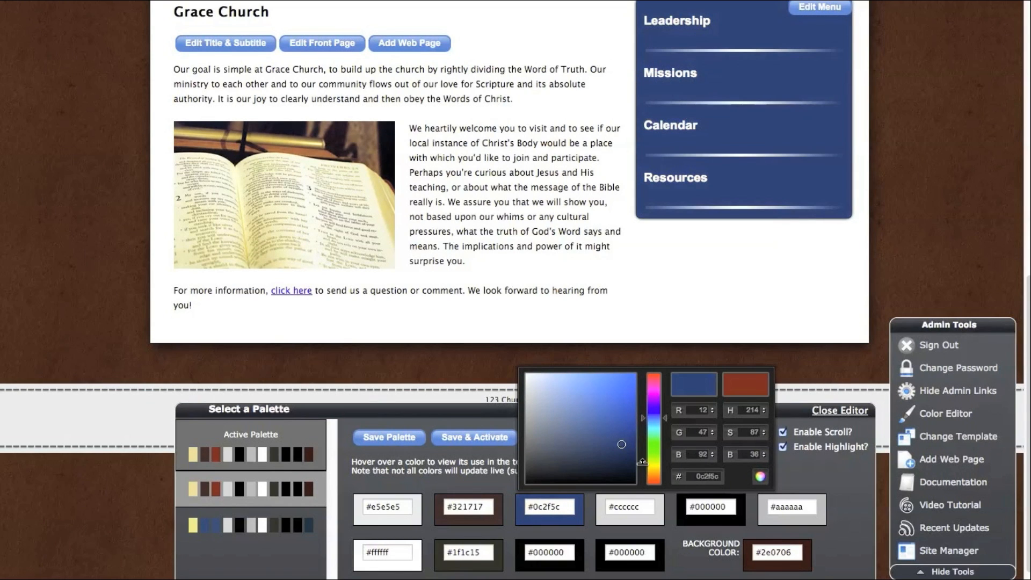
pyautogui.click(706, 561)
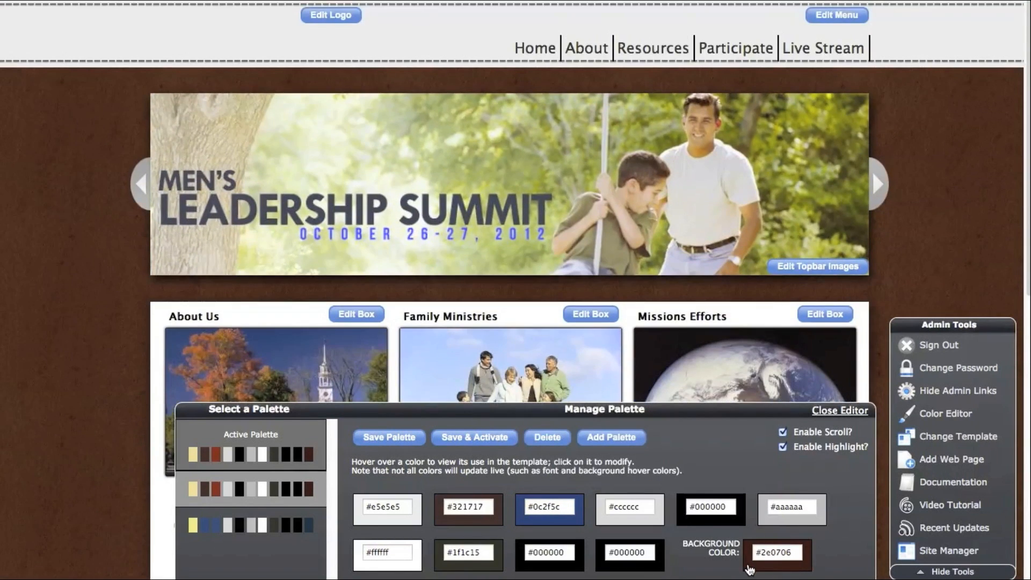
# Set the palette's background colour to dark teal #062e2c and close its colour picker.
pyautogui.click(750, 567)
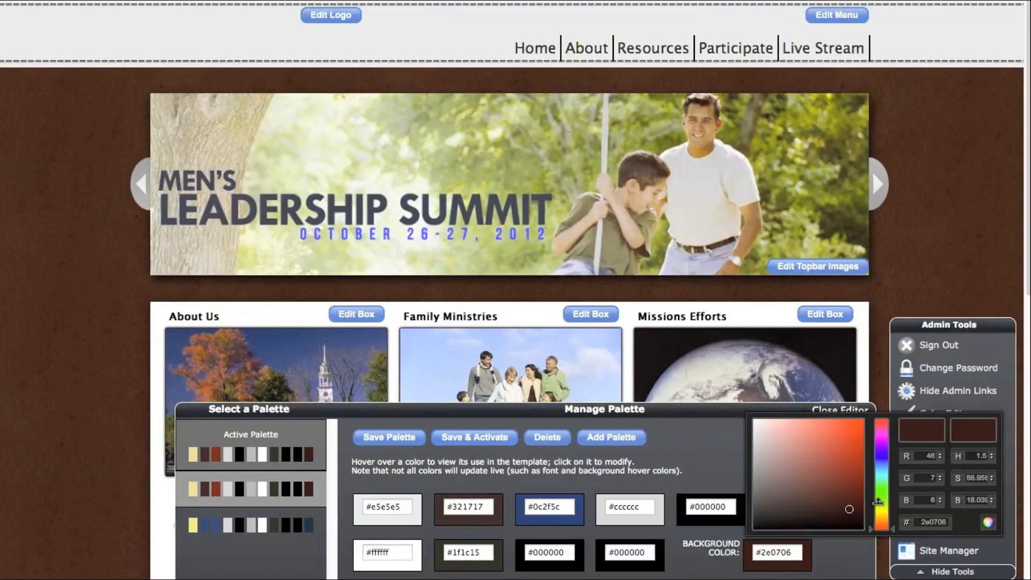
pyautogui.moveTo(883, 503); pyautogui.dragTo(883, 473)
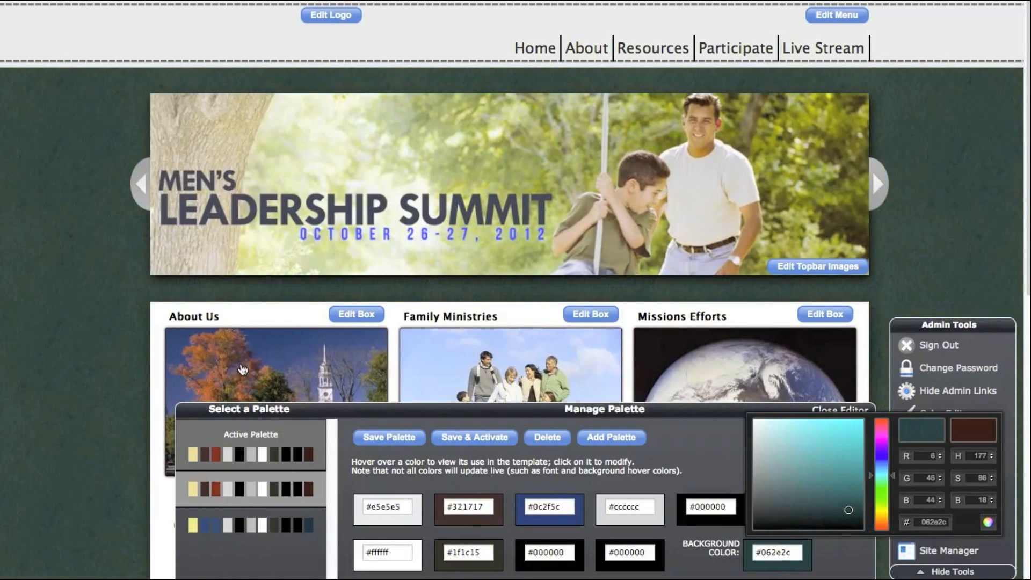
pyautogui.click(111, 344)
# Review the recoloured page down to its footer and save the palette without activating it.
pyautogui.scroll(-3, 104, 353)
pyautogui.scroll(-10, 105, 355)
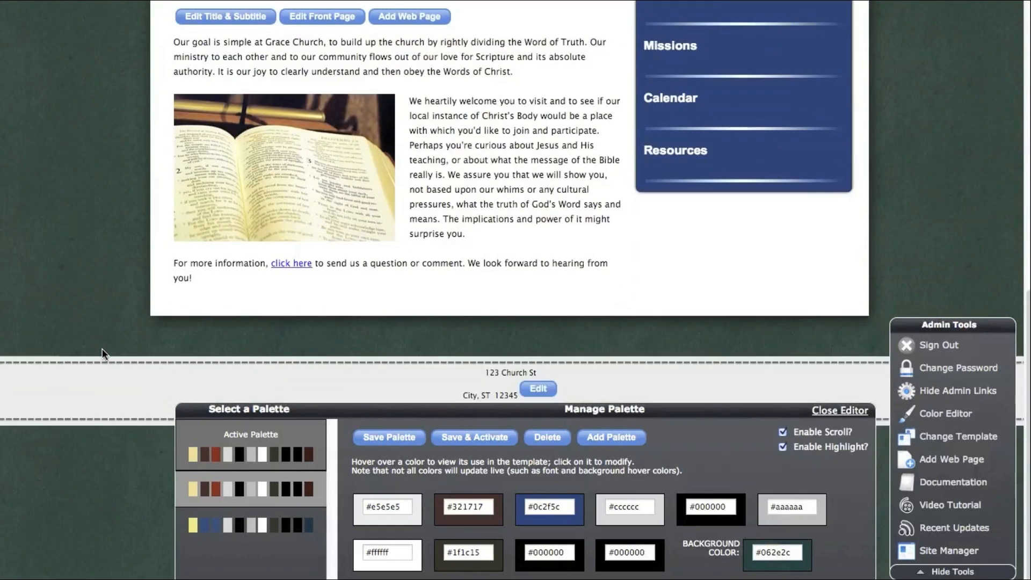
pyautogui.scroll(10, 104, 354)
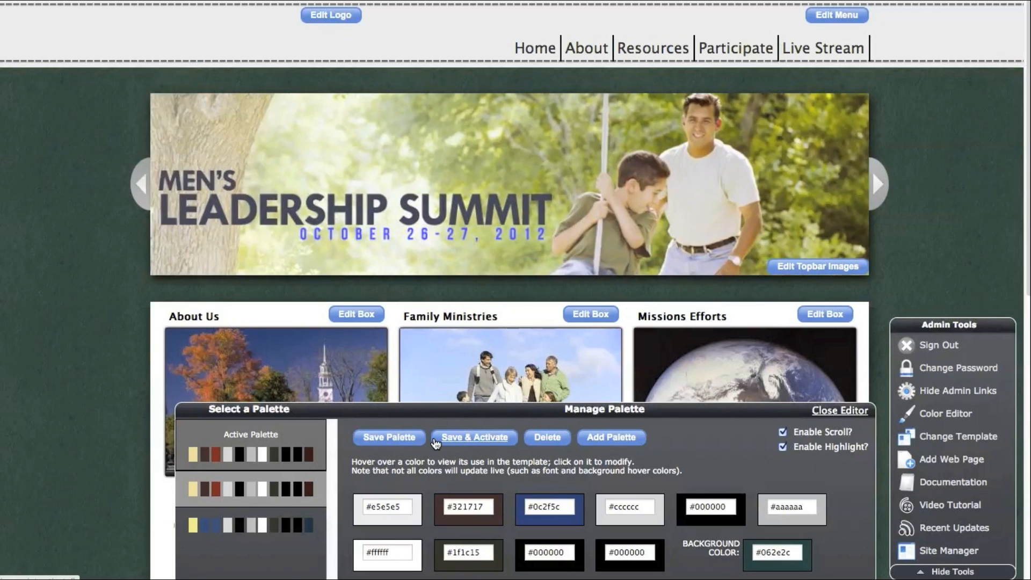
pyautogui.click(380, 437)
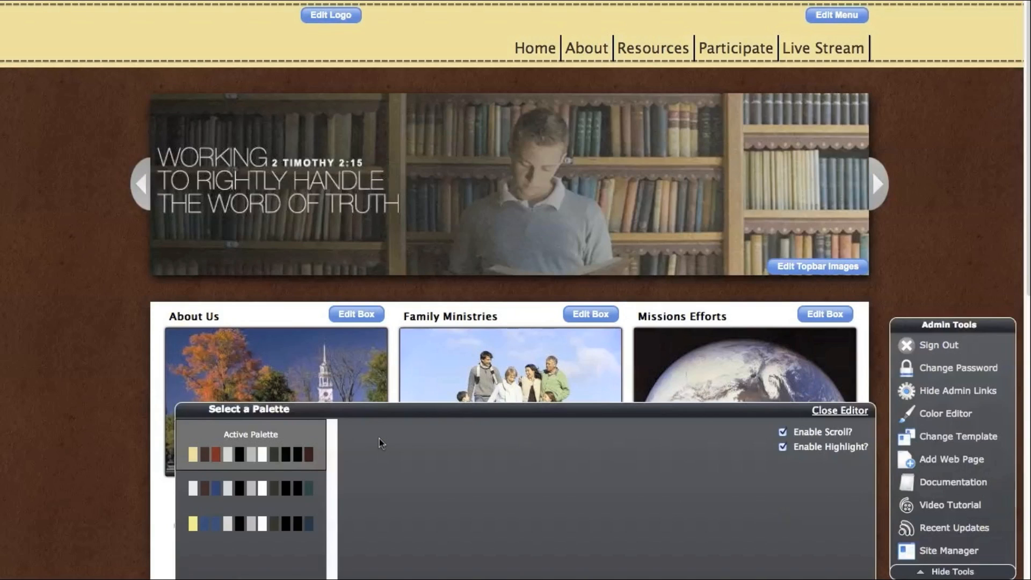
# Preview the other custom palette, with the yellow header and blue accents, on the whole page.
pyautogui.click(265, 524)
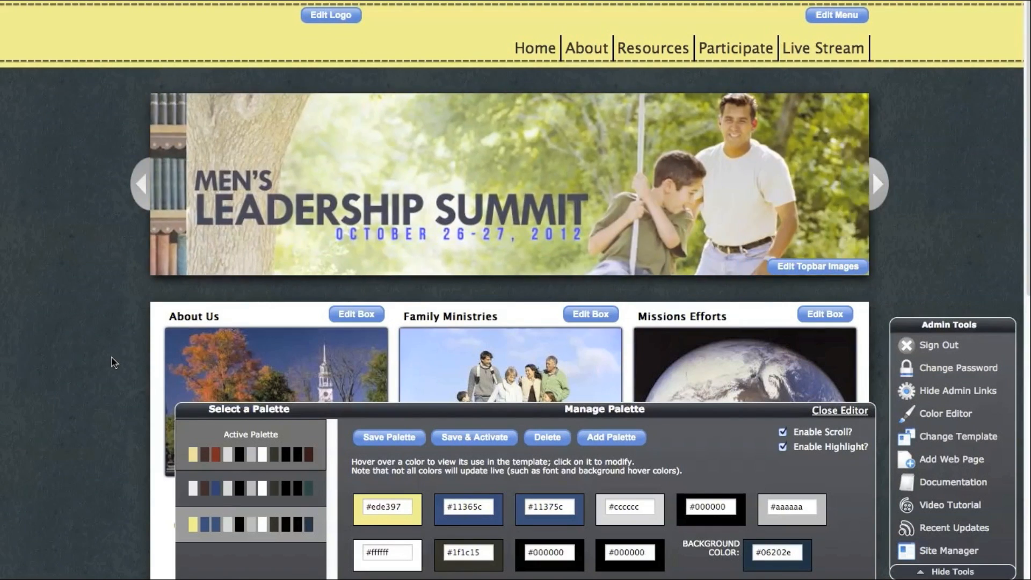
pyautogui.scroll(-10, 112, 358)
pyautogui.scroll(10, 110, 356)
# Save and activate the light grey and teal palette, and check in the Color Editor which palette is active.
pyautogui.click(244, 486)
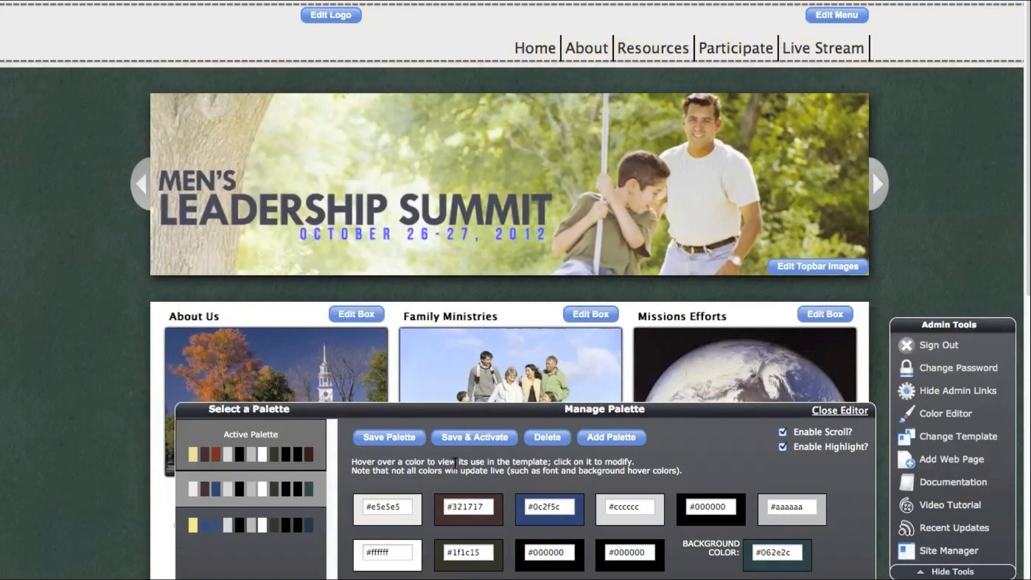
pyautogui.click(475, 438)
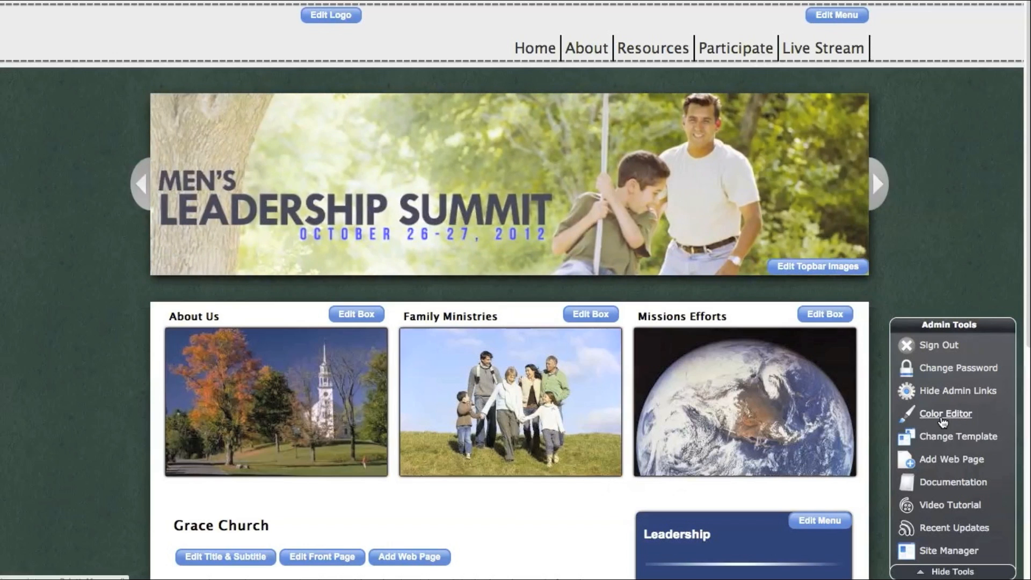
pyautogui.click(943, 414)
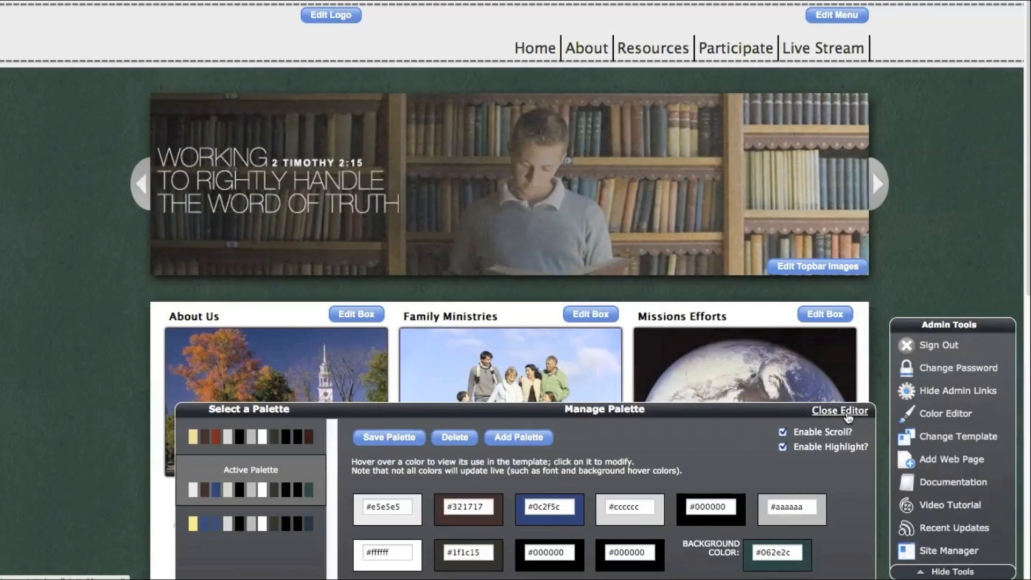
pyautogui.click(845, 412)
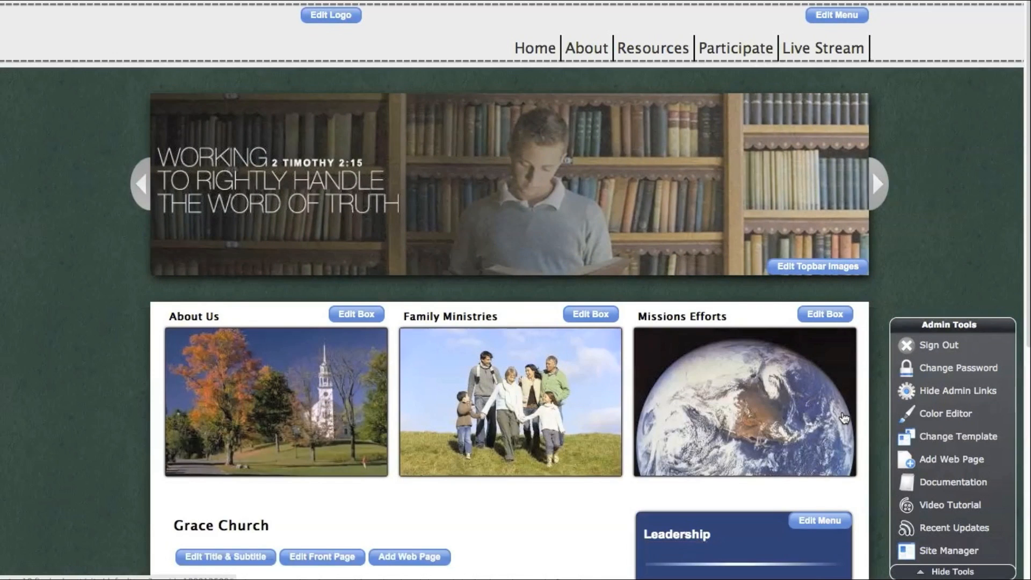